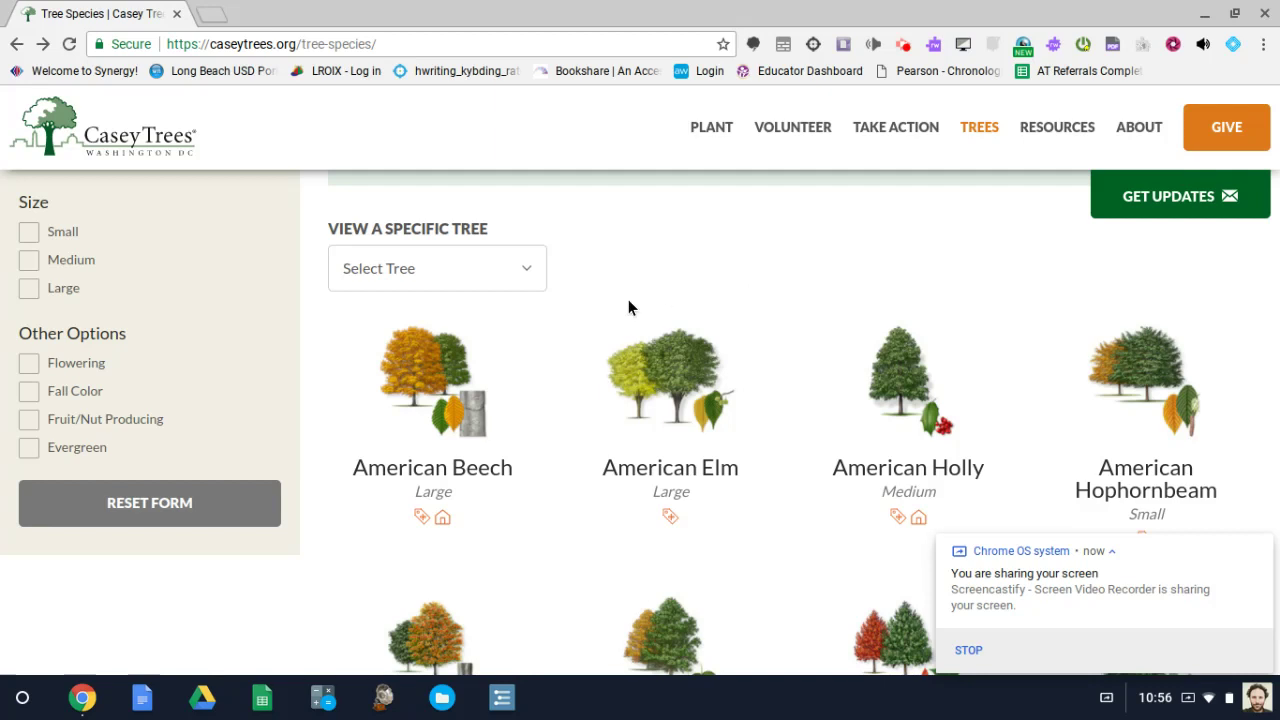
Open the American Elm tree page and place the Read&Write toolbar just below the site header
{"action": "left_click", "coordinate": [650, 470]}
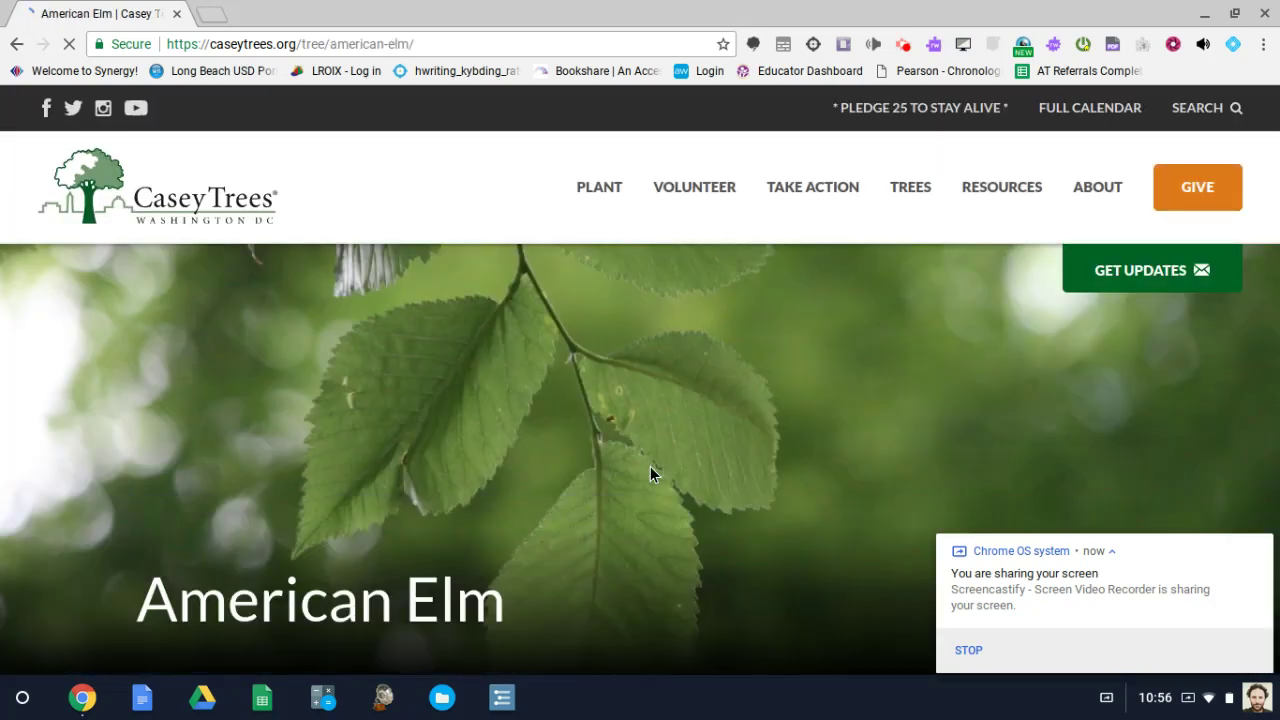
{"action": "scroll", "coordinate": [650, 466], "scroll_direction": "down", "scroll_amount": 5}
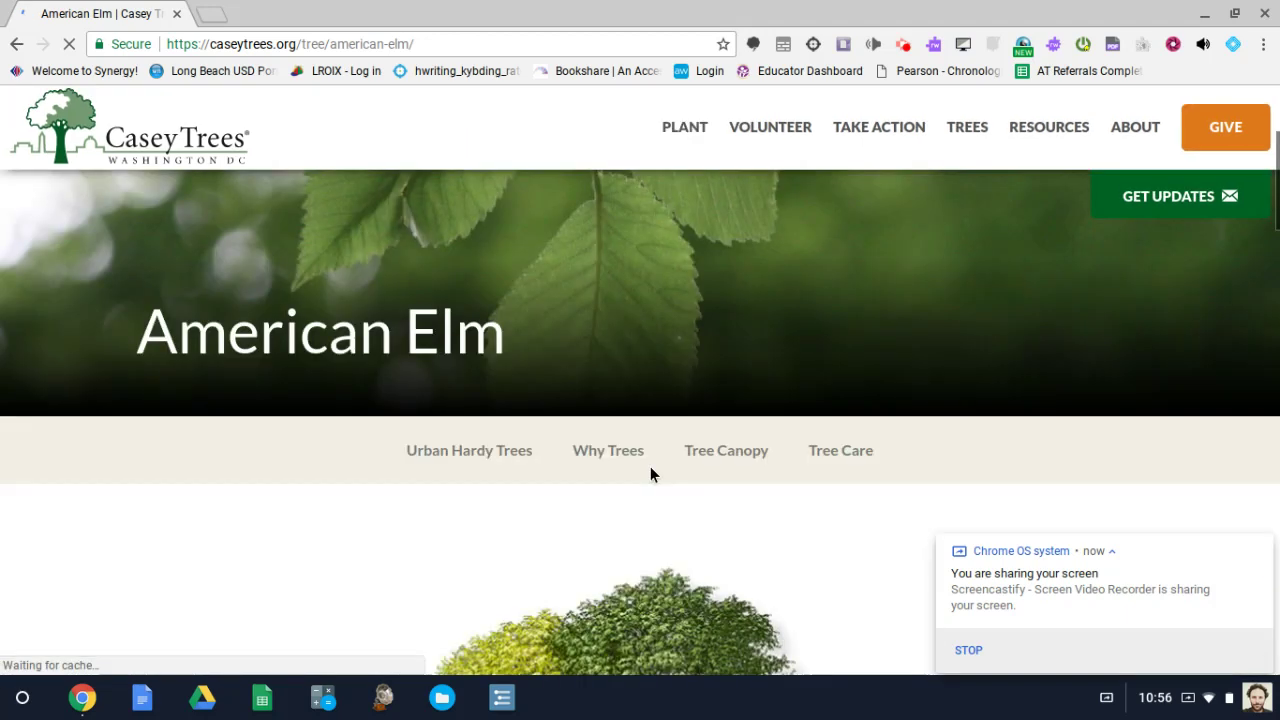
{"action": "scroll", "coordinate": [650, 475], "scroll_direction": "down", "scroll_amount": 3}
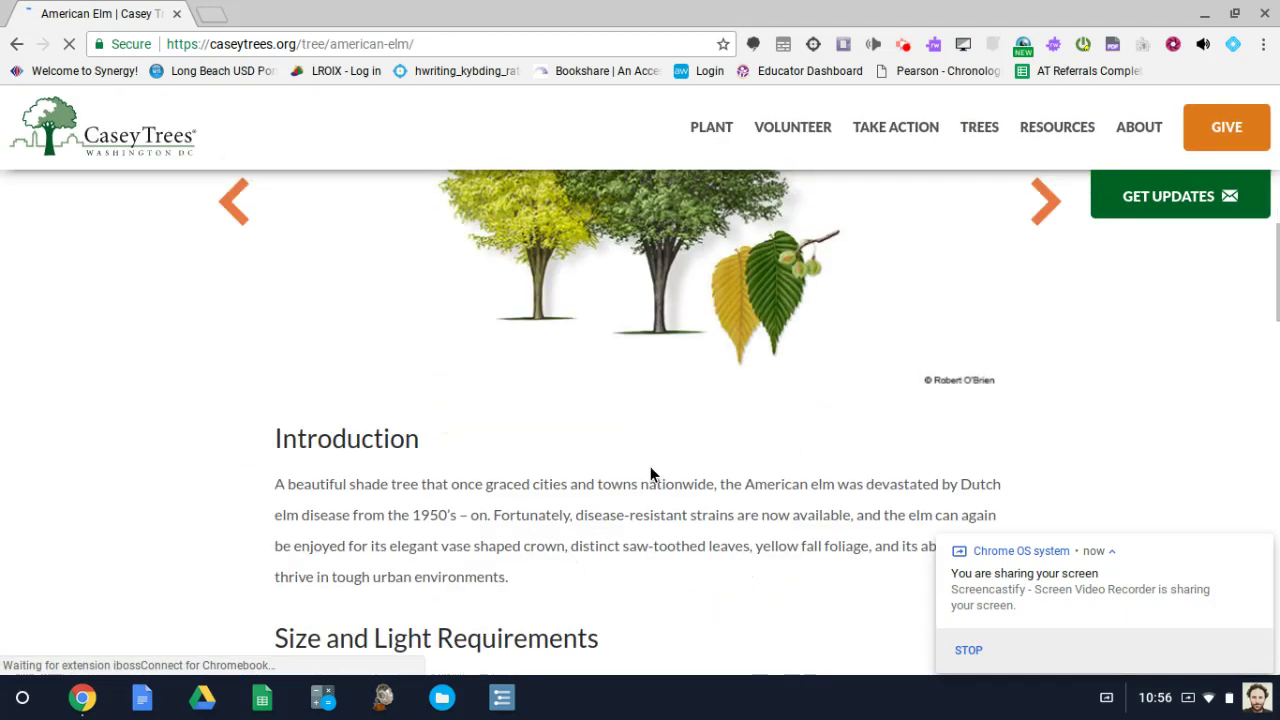
{"action": "scroll", "coordinate": [650, 475], "scroll_direction": "down", "scroll_amount": 1}
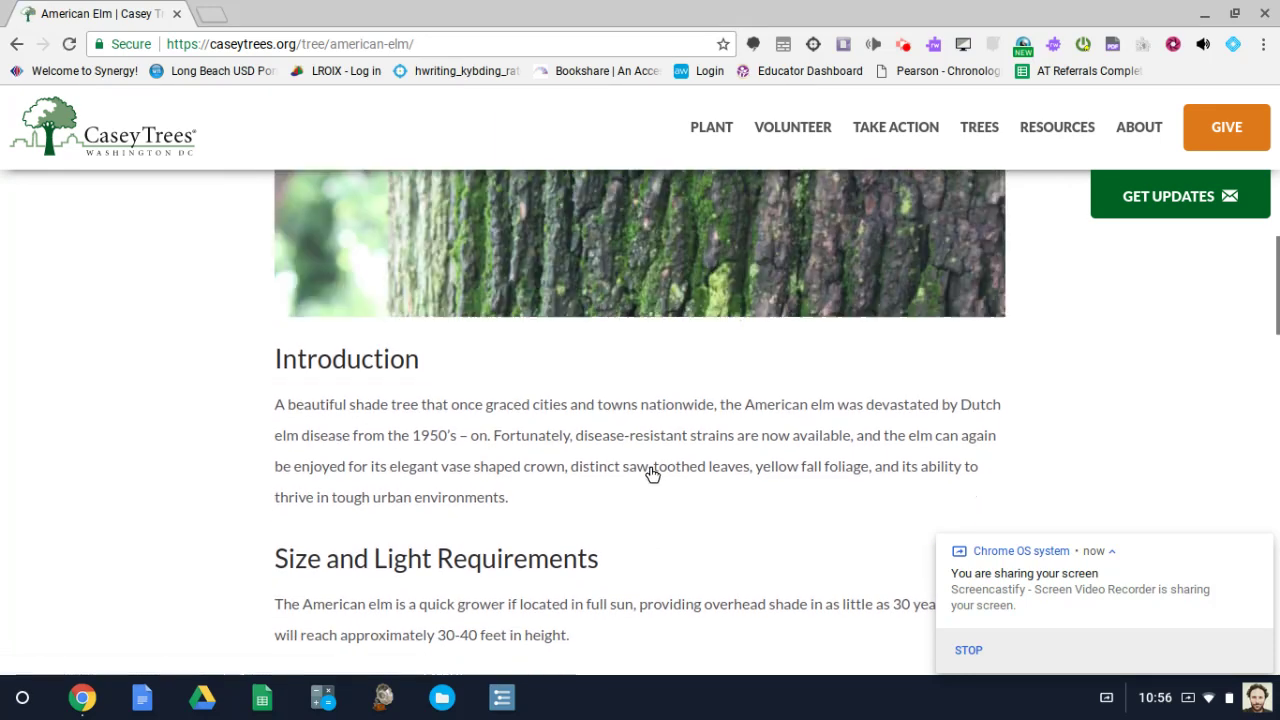
{"action": "left_click", "coordinate": [933, 46]}
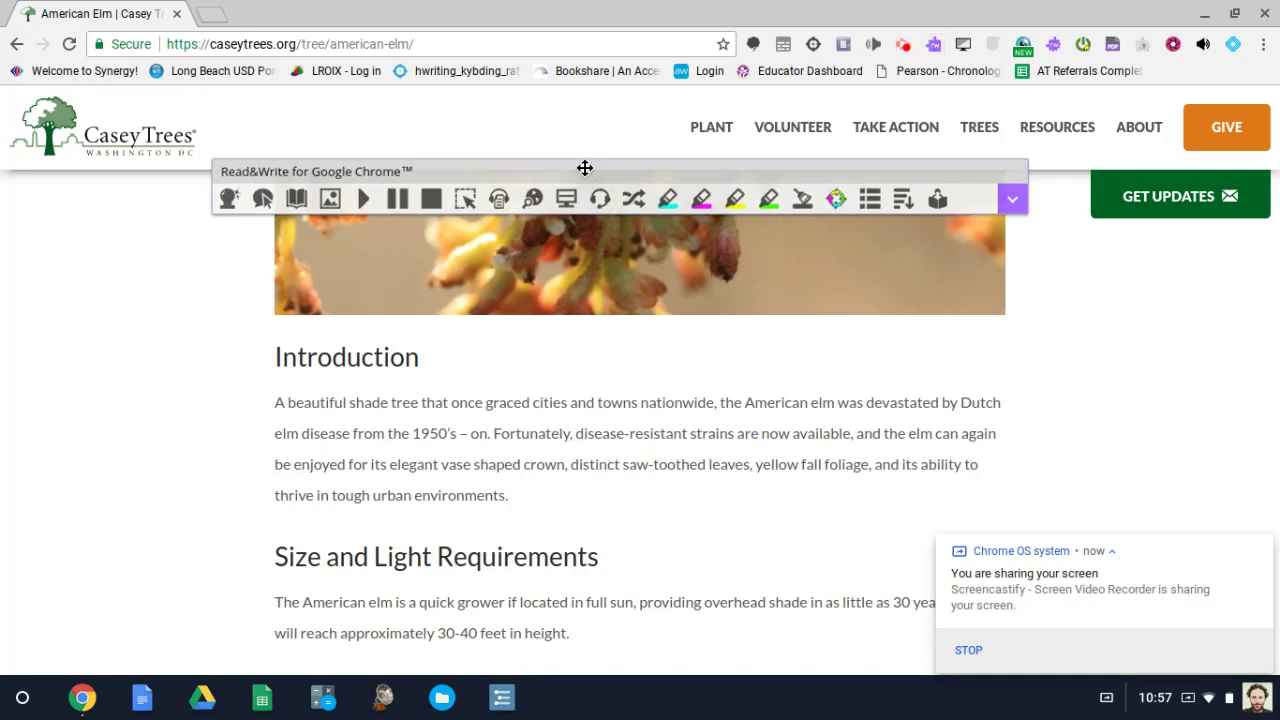
{"action": "left_click_drag", "start_coordinate": [585, 167], "coordinate": [562, 190]}
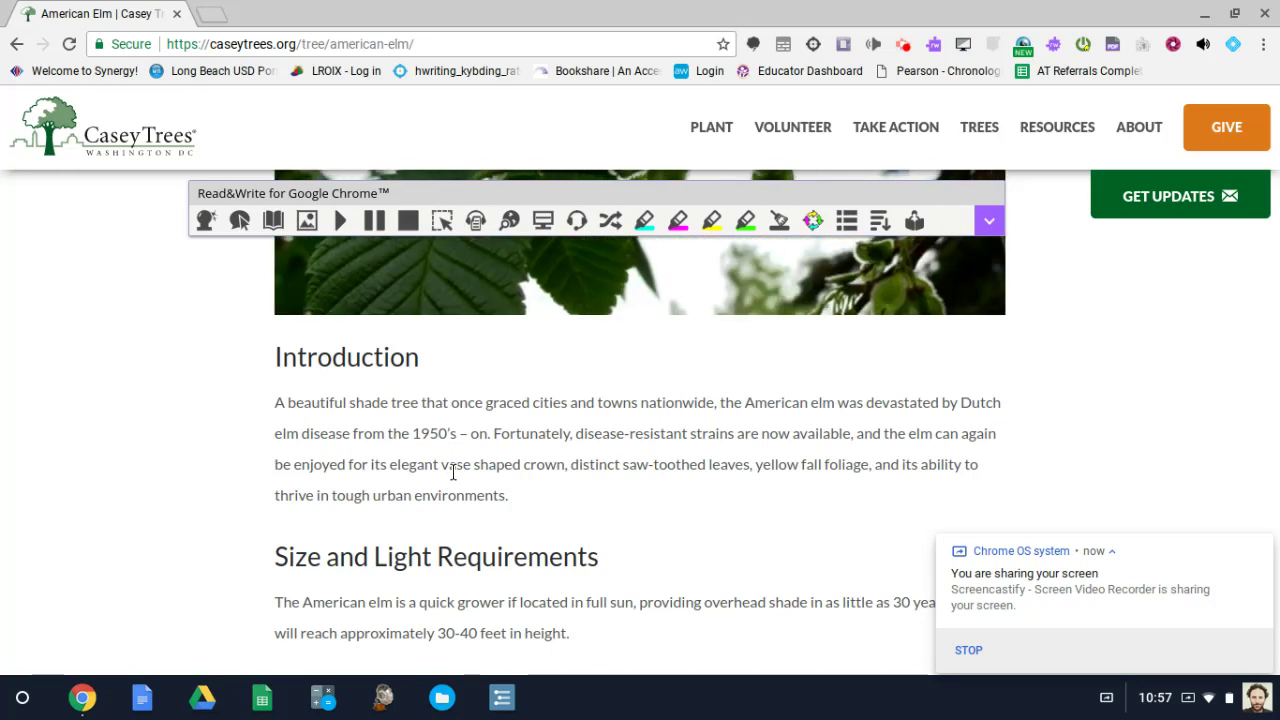
Highlight the page title "American Elm" in yellow
{"action": "scroll", "coordinate": [393, 425], "scroll_direction": "down", "scroll_amount": 2}
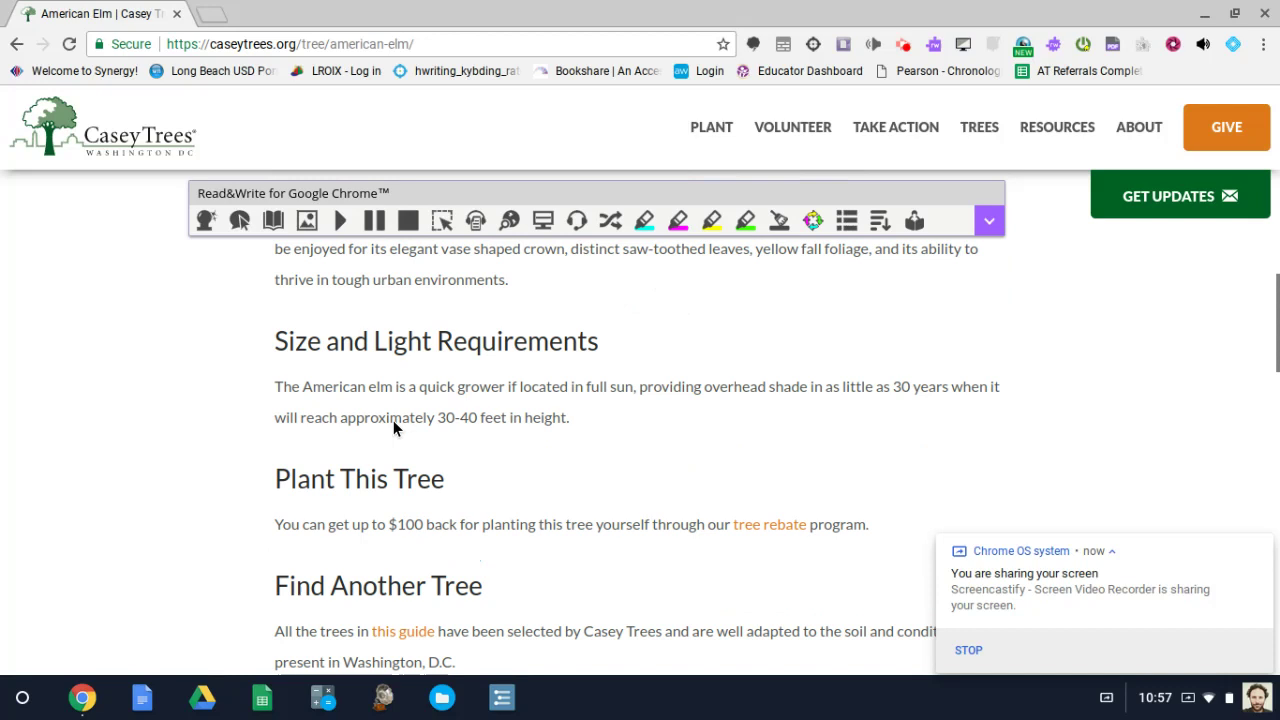
{"action": "scroll", "coordinate": [396, 415], "scroll_direction": "up", "scroll_amount": 3}
{"action": "scroll", "coordinate": [400, 405], "scroll_direction": "up", "scroll_amount": 6}
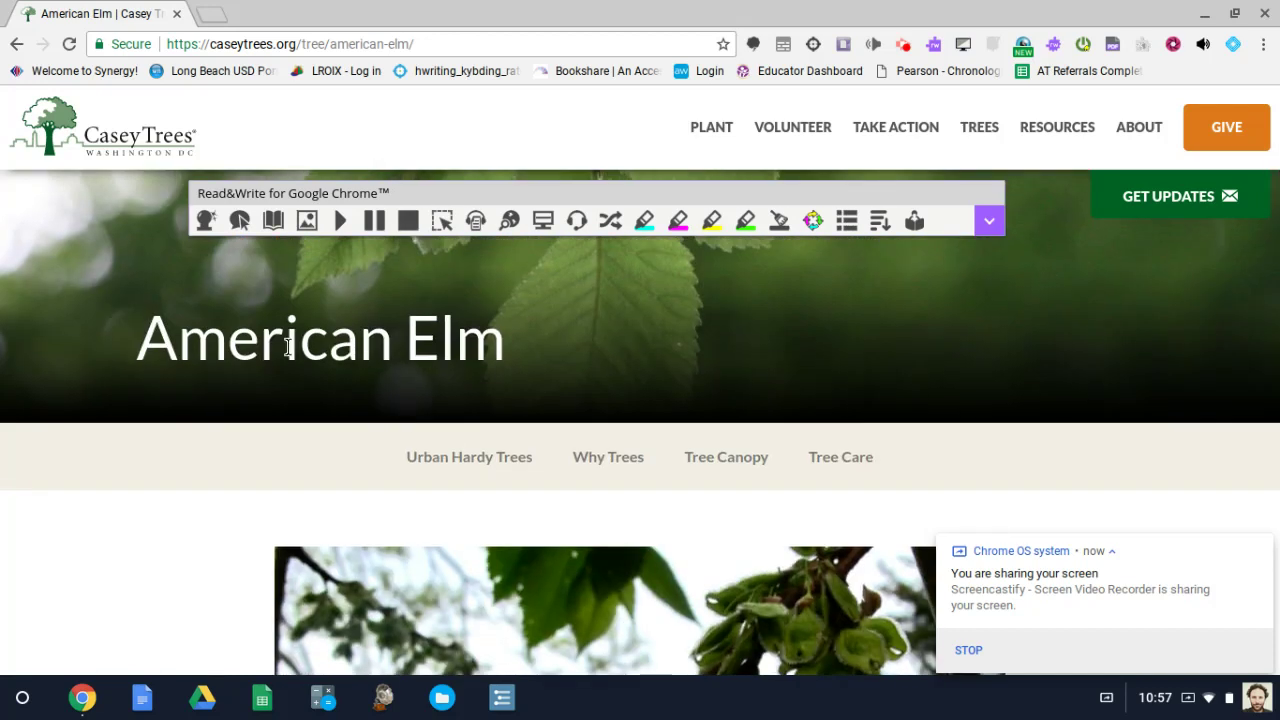
{"action": "left_click_drag", "start_coordinate": [145, 343], "coordinate": [492, 340]}
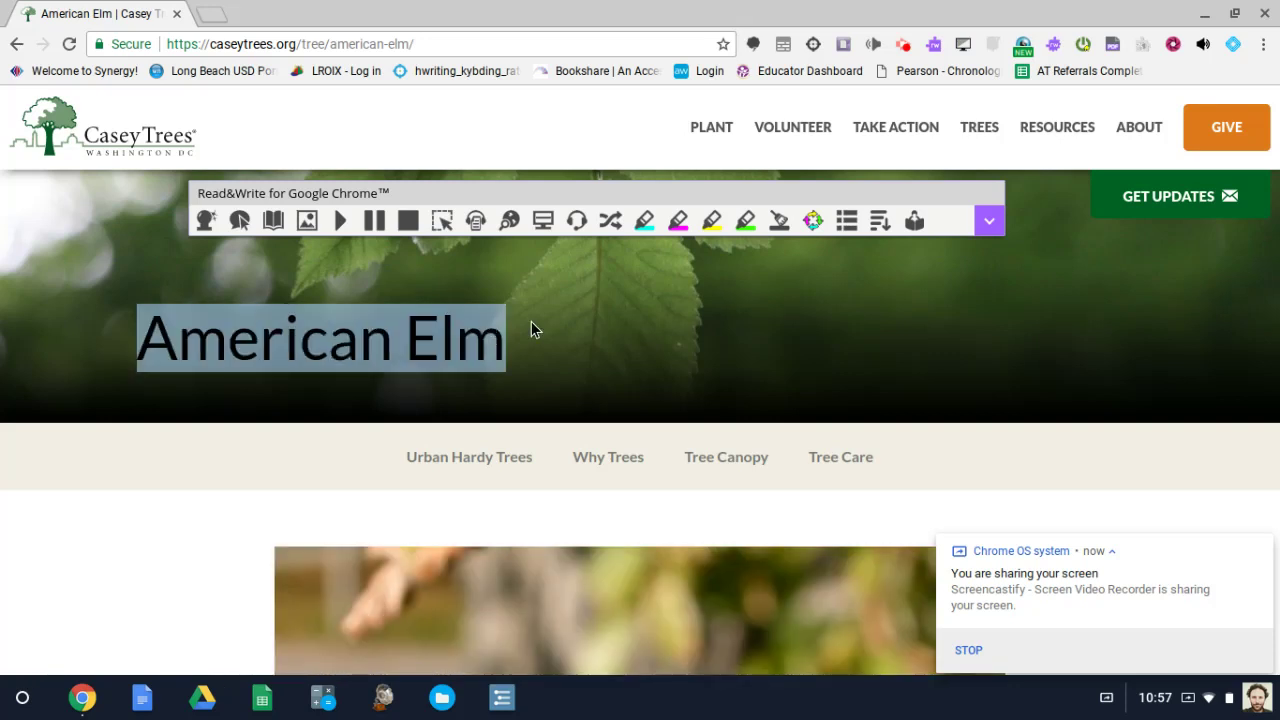
{"action": "left_click", "coordinate": [712, 221]}
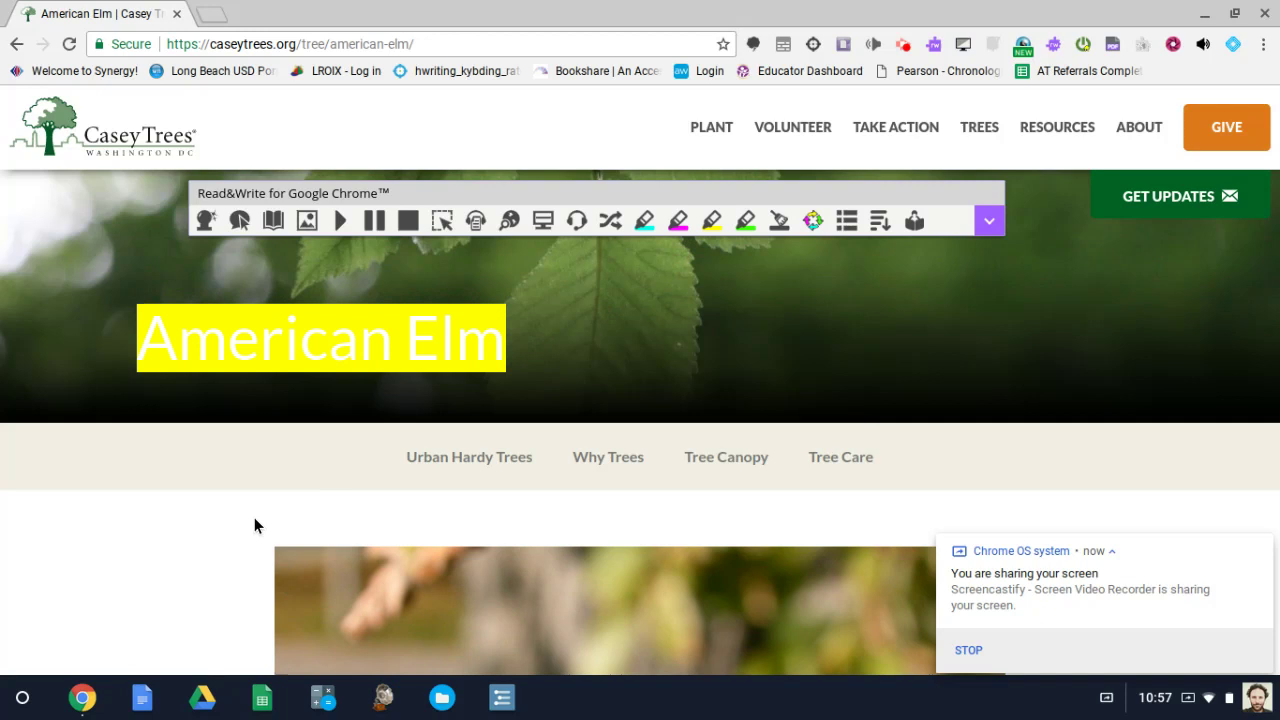
Highlight "shade tree" and "elegant vase shaped crown" in yellow in the Introduction paragraph
{"action": "scroll", "coordinate": [254, 522], "scroll_direction": "down", "scroll_amount": 5}
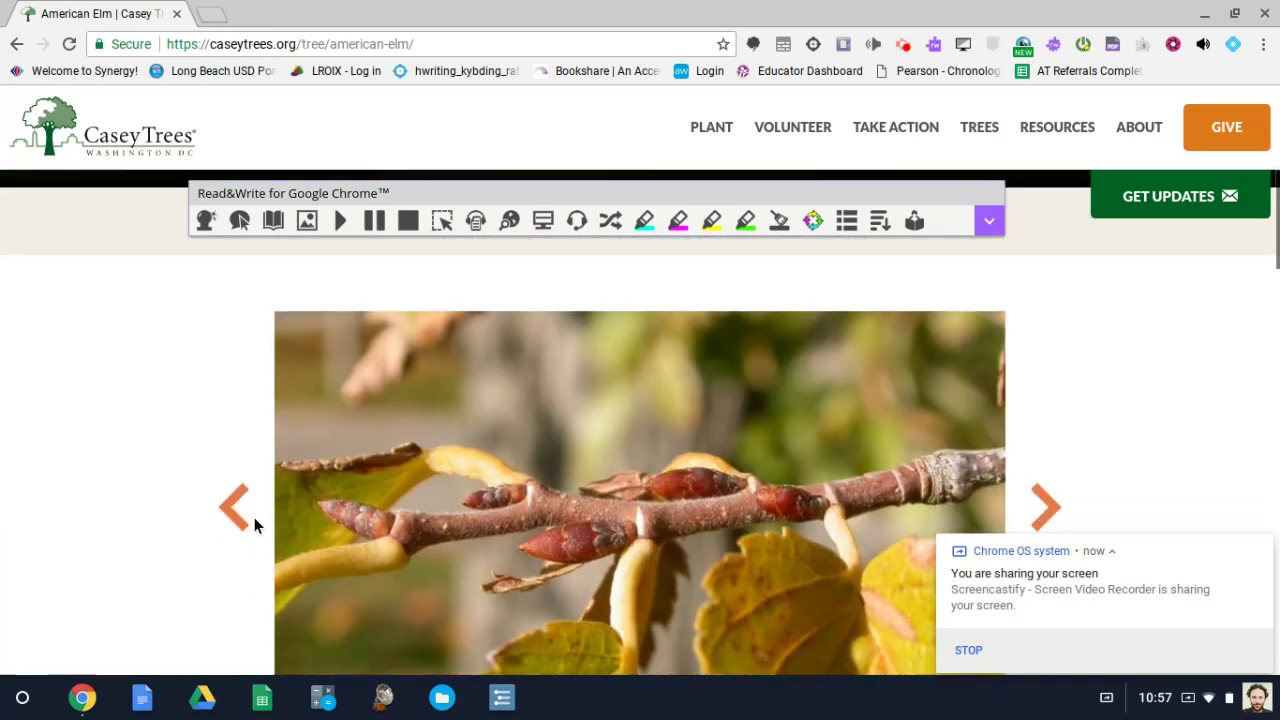
{"action": "scroll", "coordinate": [254, 522], "scroll_direction": "down", "scroll_amount": 1}
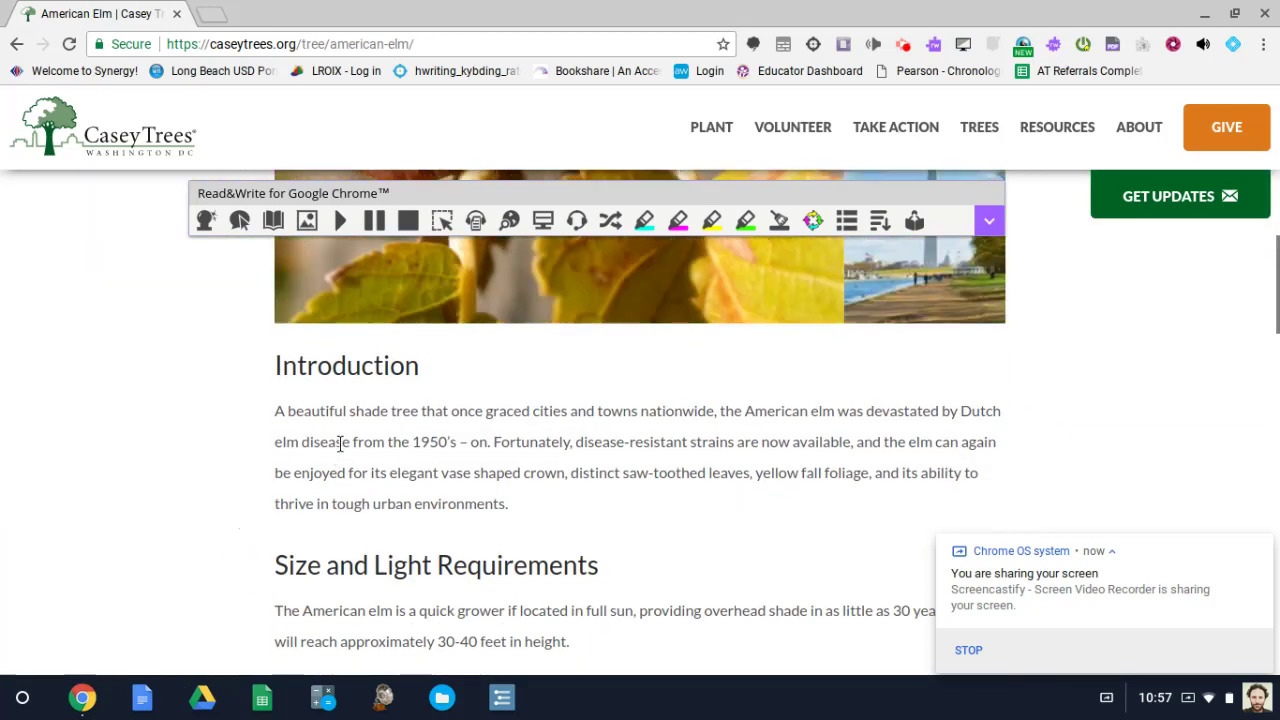
{"action": "left_click_drag", "start_coordinate": [350, 411], "coordinate": [424, 412]}
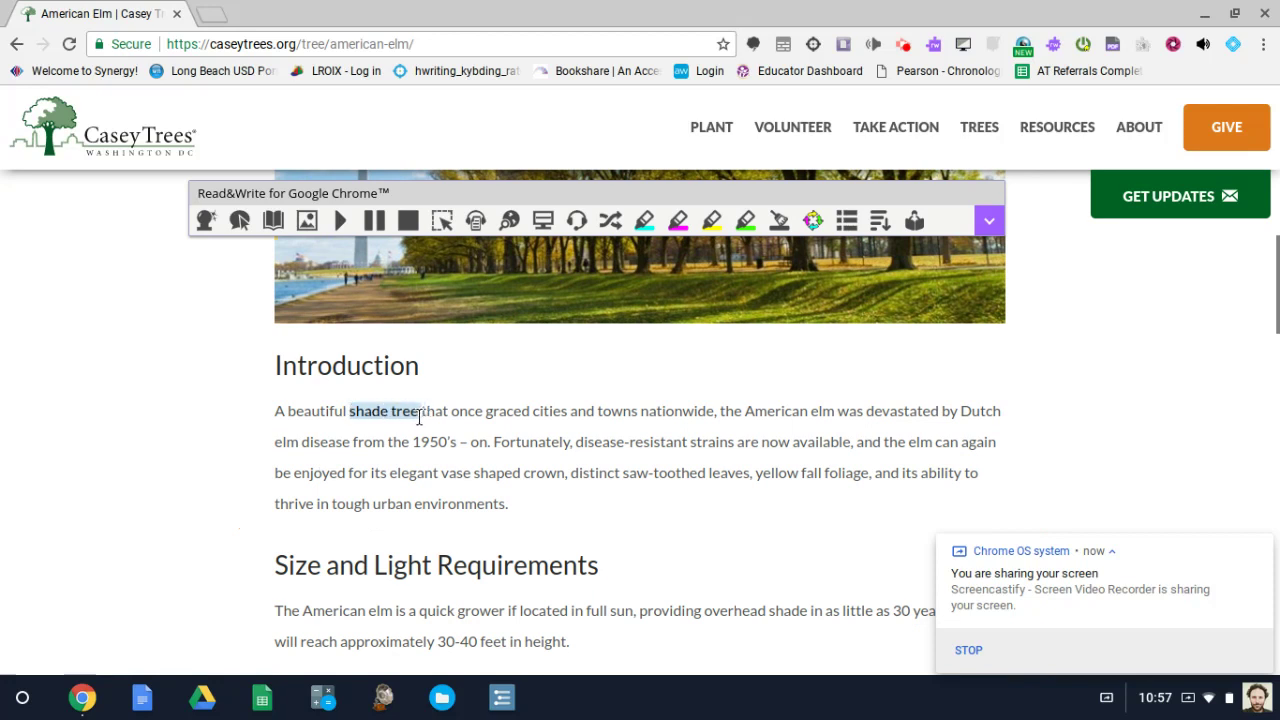
{"action": "left_click", "coordinate": [713, 220]}
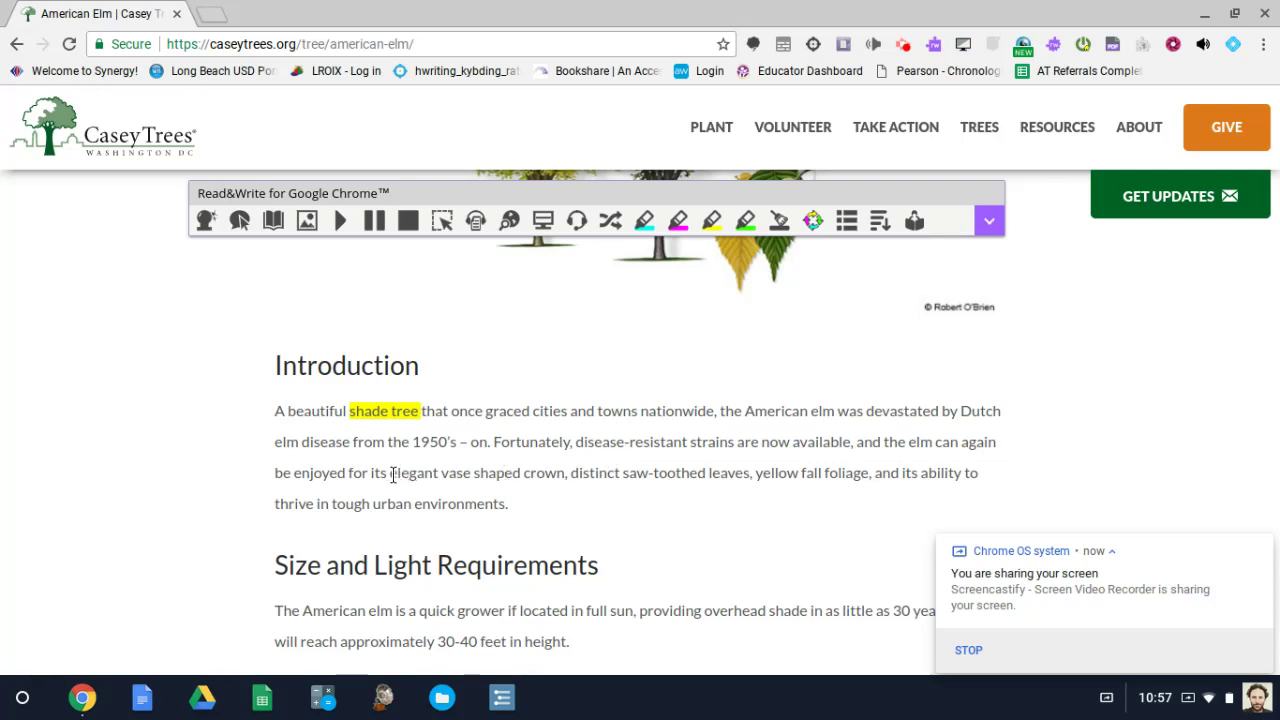
{"action": "left_click_drag", "start_coordinate": [389, 475], "coordinate": [566, 477]}
{"action": "left_click", "coordinate": [707, 235]}
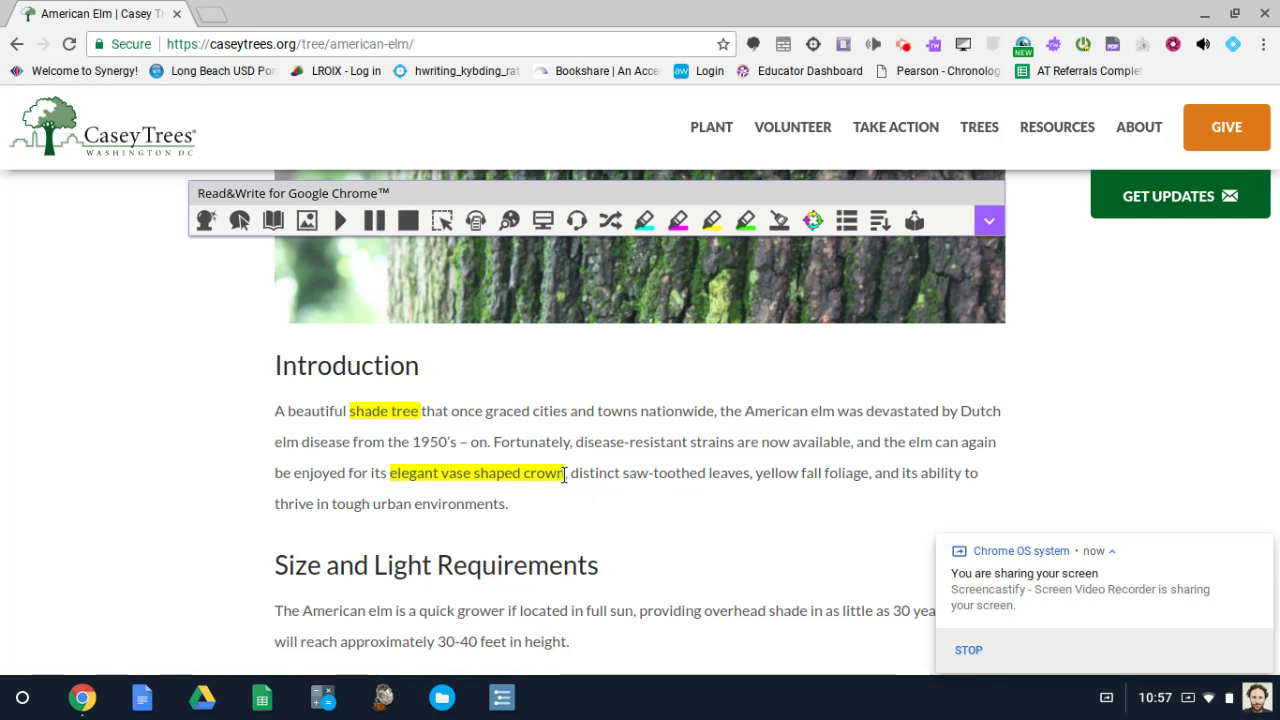
Highlight "distinct saw-toothed leaves" and "yellow fall foliage" in yellow in the Introduction paragraph
{"action": "left_click_drag", "start_coordinate": [571, 474], "coordinate": [748, 465]}
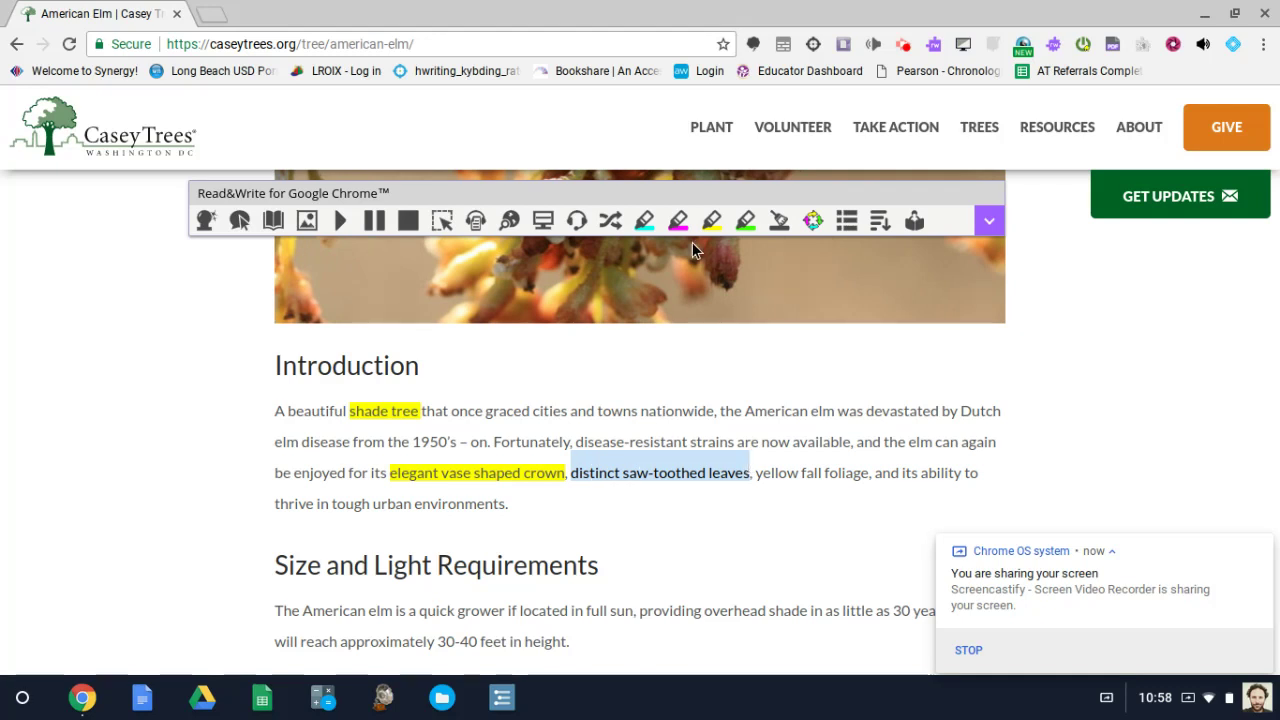
{"action": "left_click", "coordinate": [711, 220]}
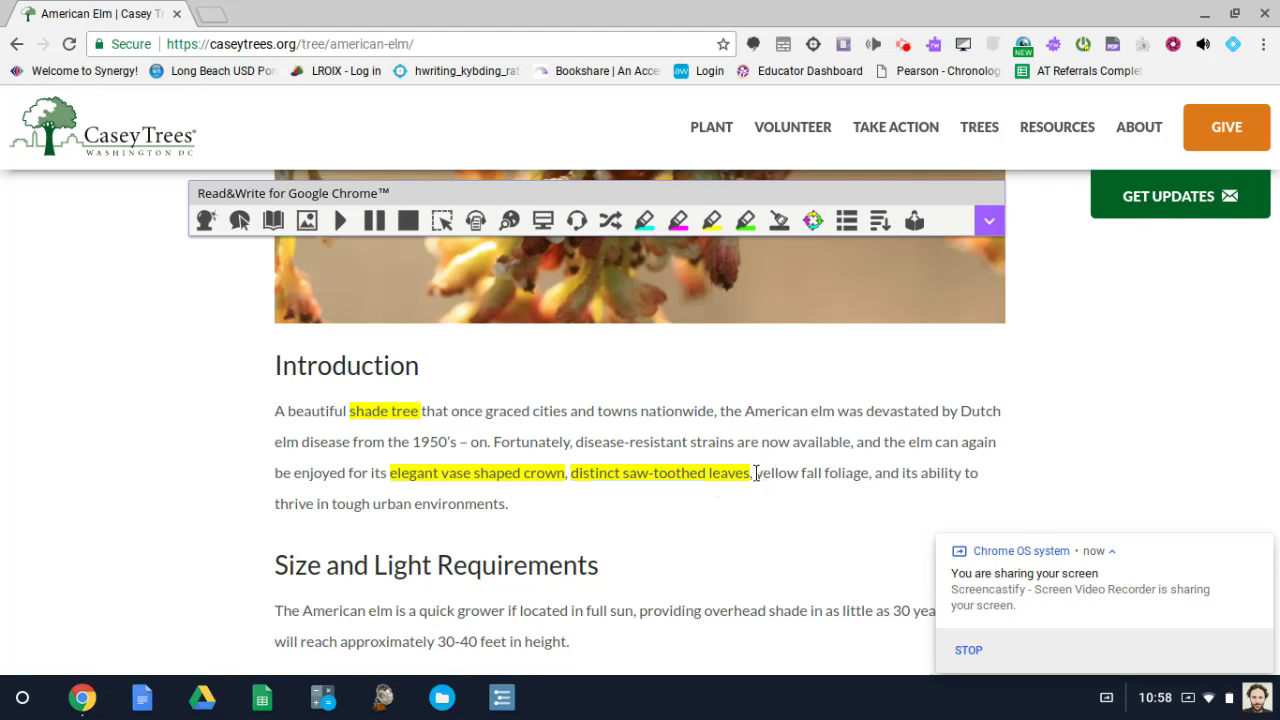
{"action": "left_click_drag", "start_coordinate": [756, 472], "coordinate": [870, 474]}
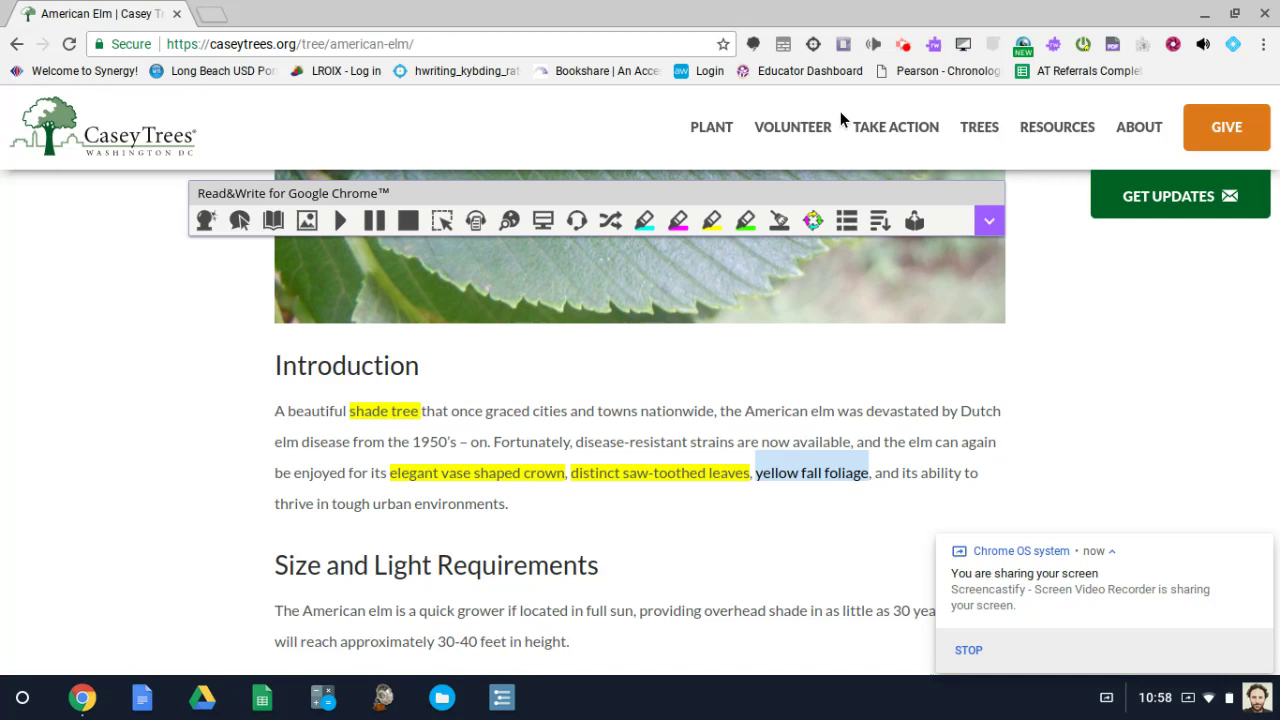
{"action": "left_click", "coordinate": [711, 220]}
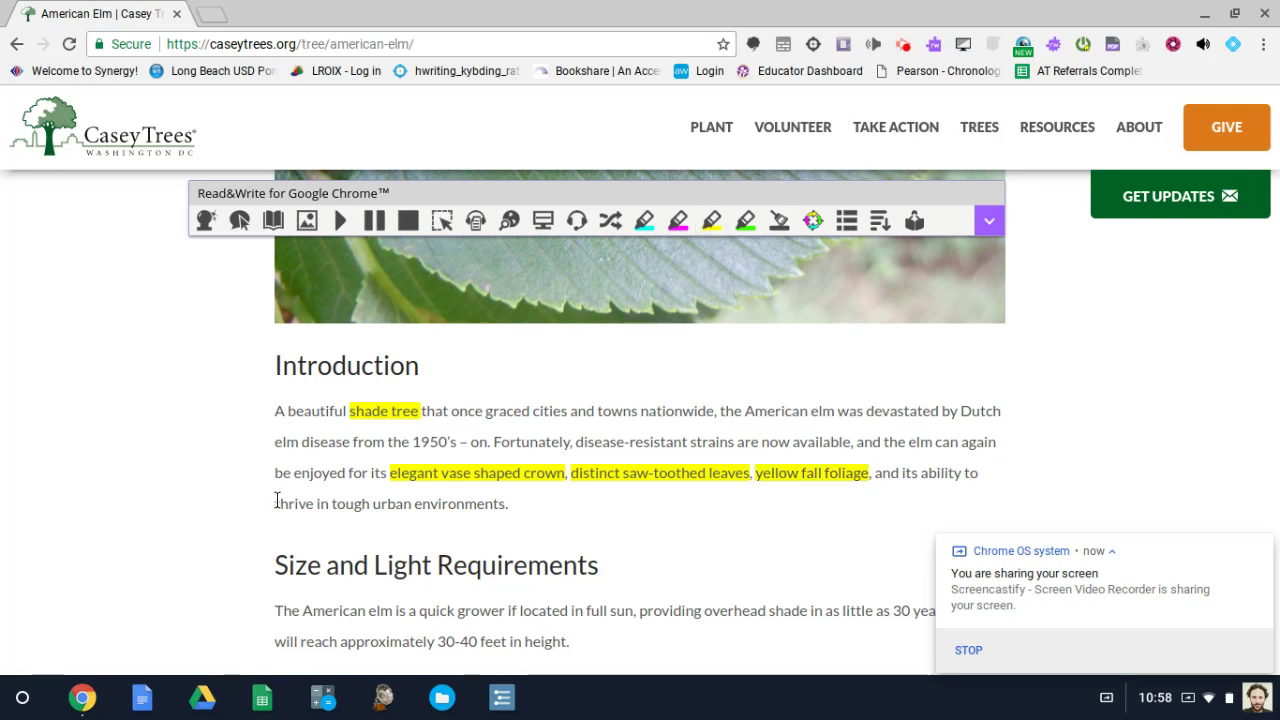
Highlight "thrive in tough urban environments." in yellow at the end of the Introduction paragraph
{"action": "left_click_drag", "start_coordinate": [277, 501], "coordinate": [423, 506]}
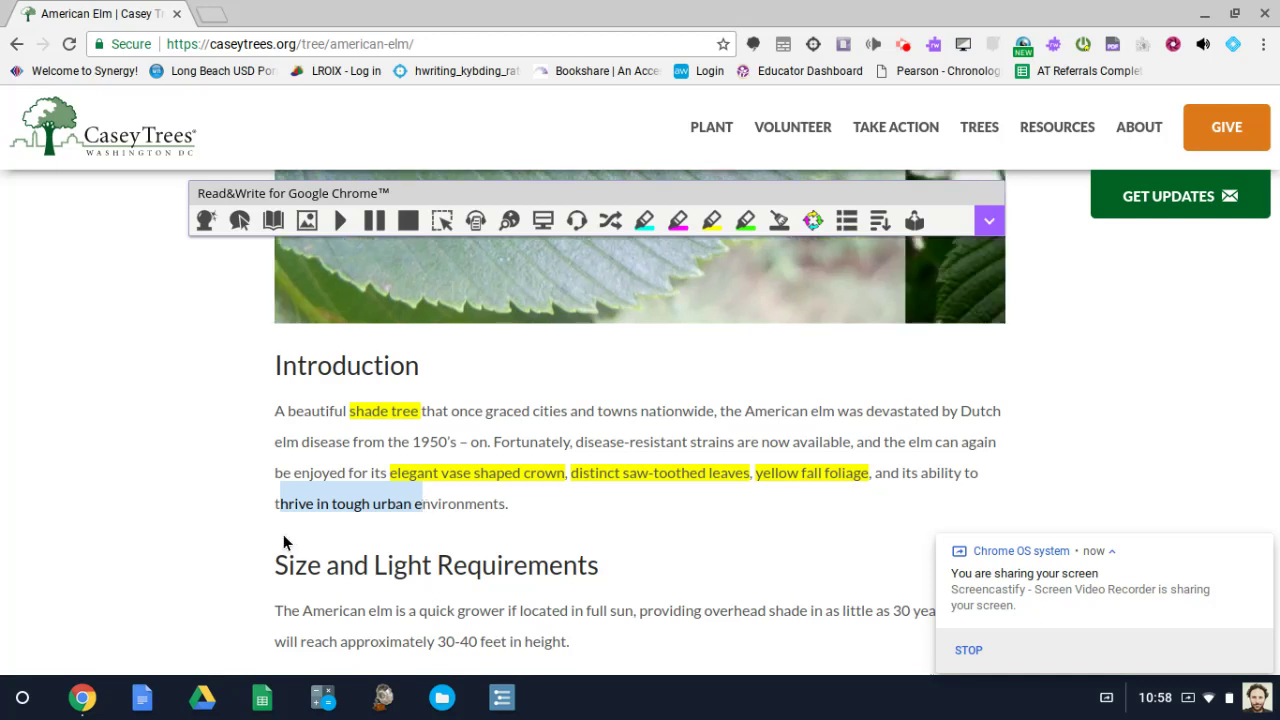
{"action": "left_click", "coordinate": [273, 505]}
{"action": "left_click_drag", "start_coordinate": [274, 505], "coordinate": [500, 518]}
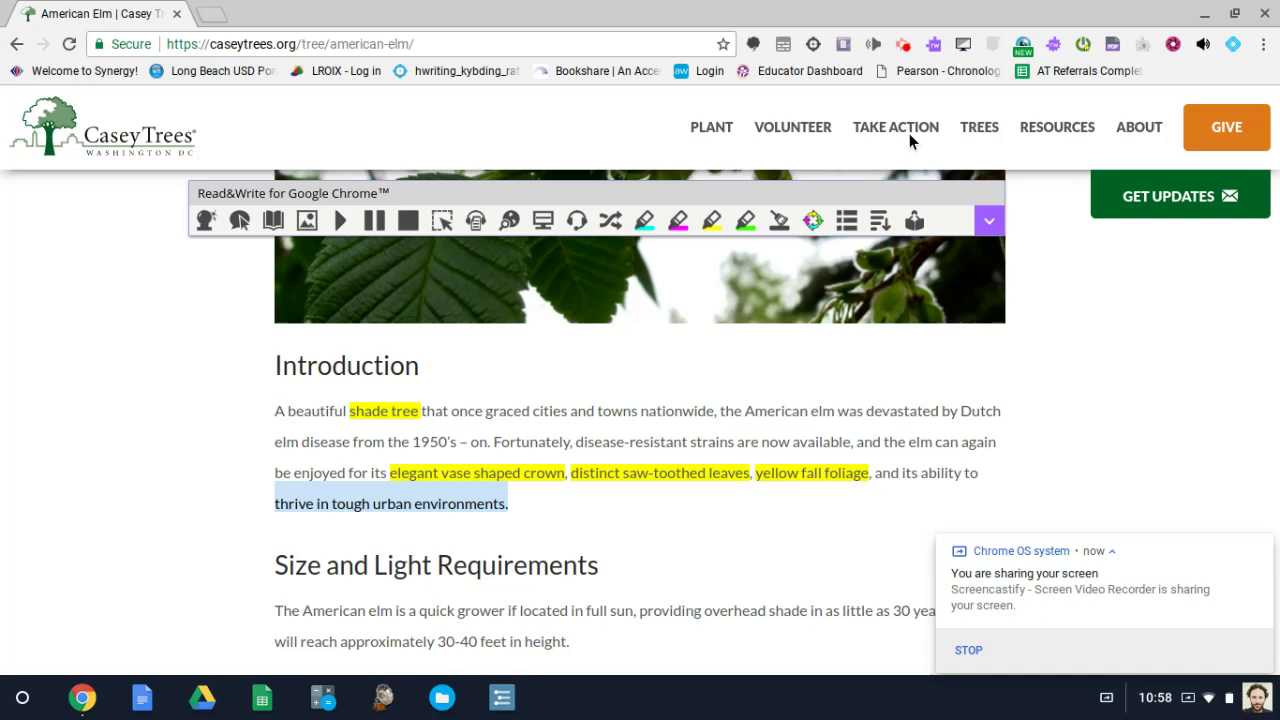
{"action": "left_click", "coordinate": [712, 220]}
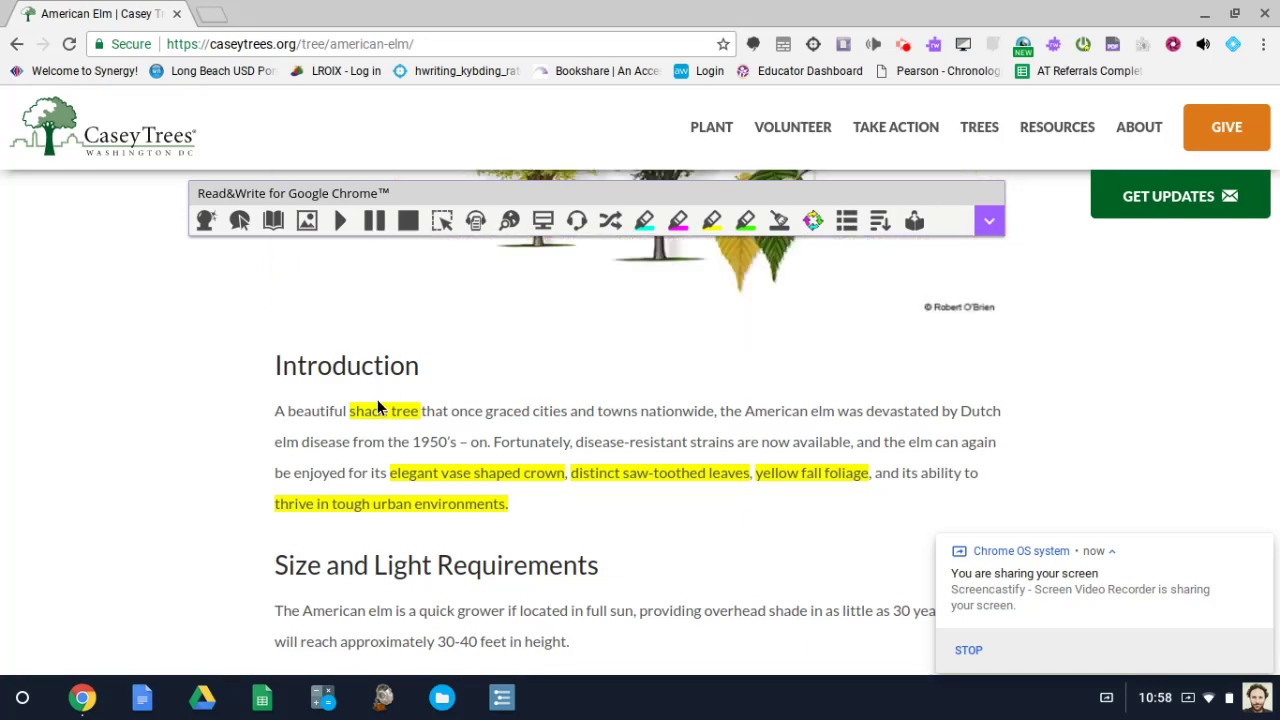
Clear the highlight from "shade tree" in the Introduction and highlight the same words in yellow again
{"action": "double_click", "coordinate": [380, 404]}
{"action": "left_click", "coordinate": [354, 411]}
{"action": "left_click_drag", "start_coordinate": [351, 411], "coordinate": [420, 410]}
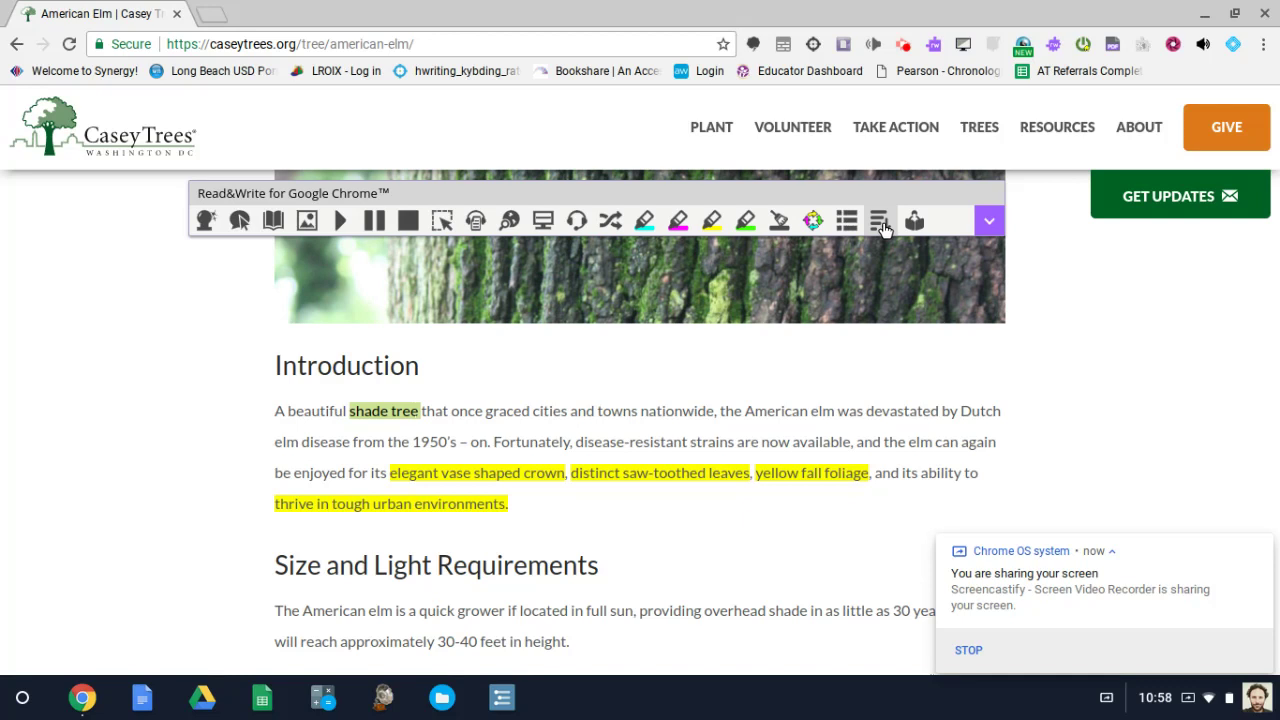
{"action": "left_click", "coordinate": [779, 224]}
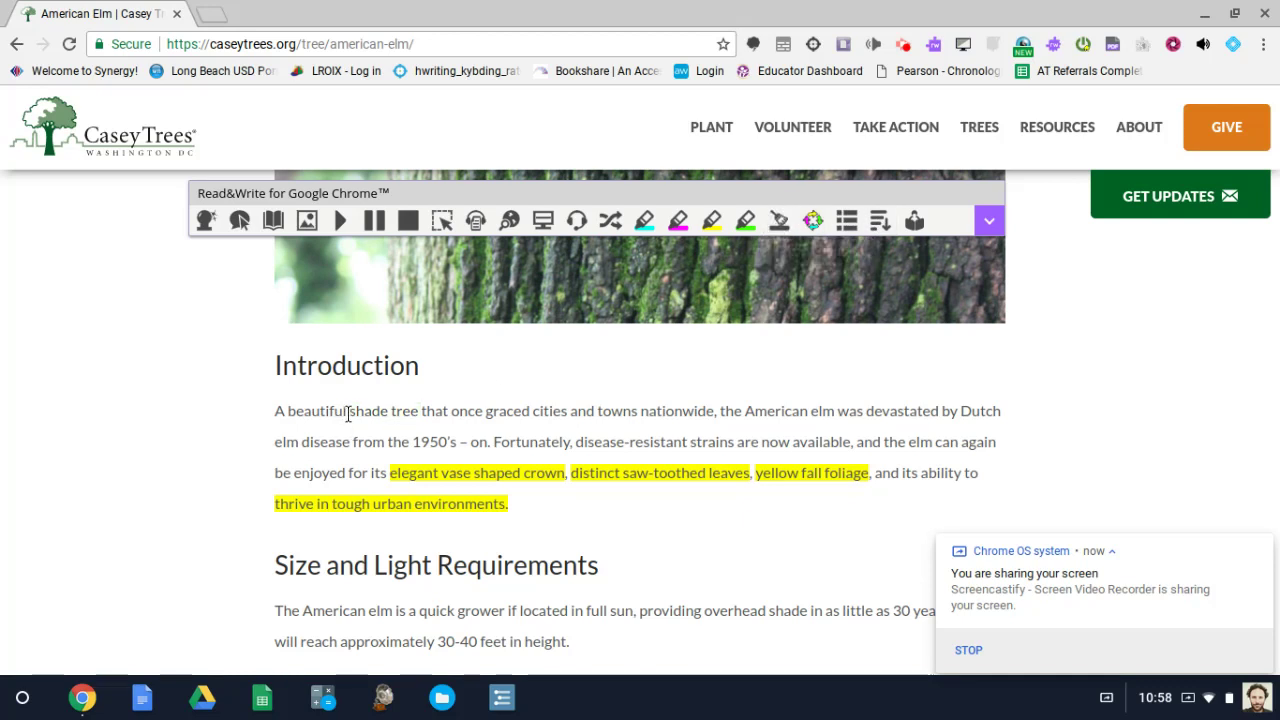
{"action": "left_click_drag", "start_coordinate": [349, 411], "coordinate": [419, 411]}
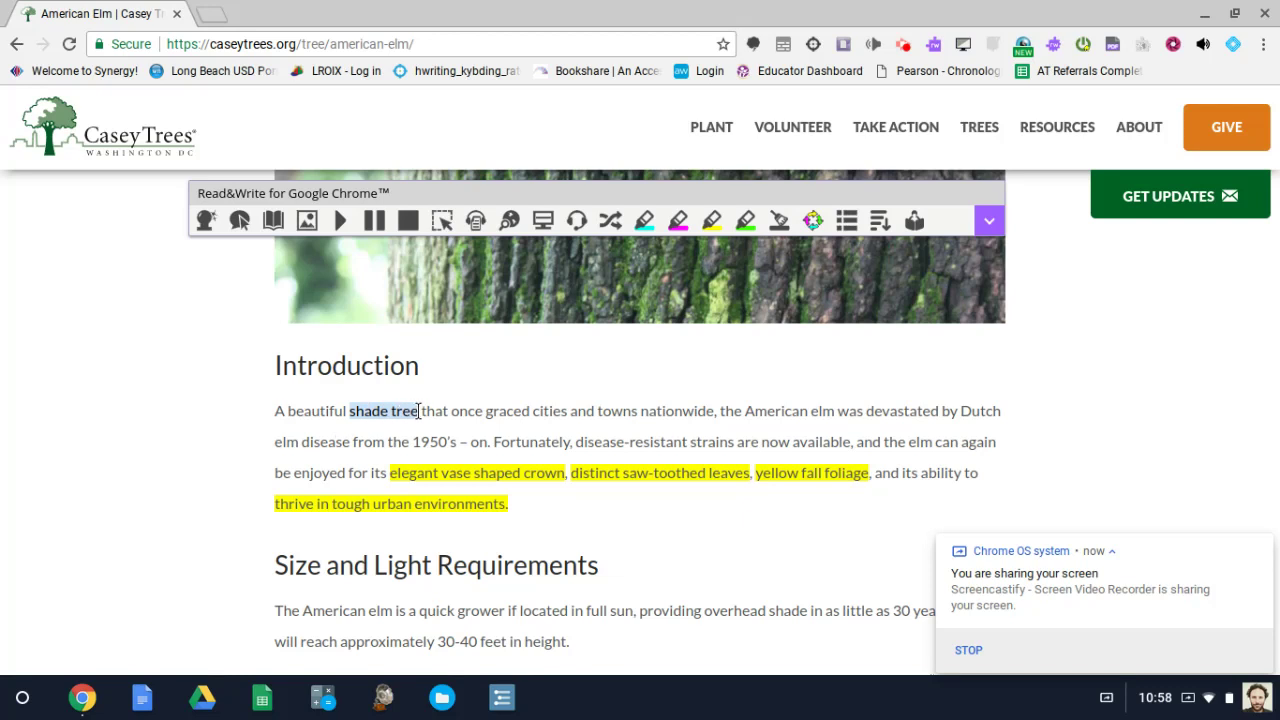
{"action": "left_click", "coordinate": [715, 221]}
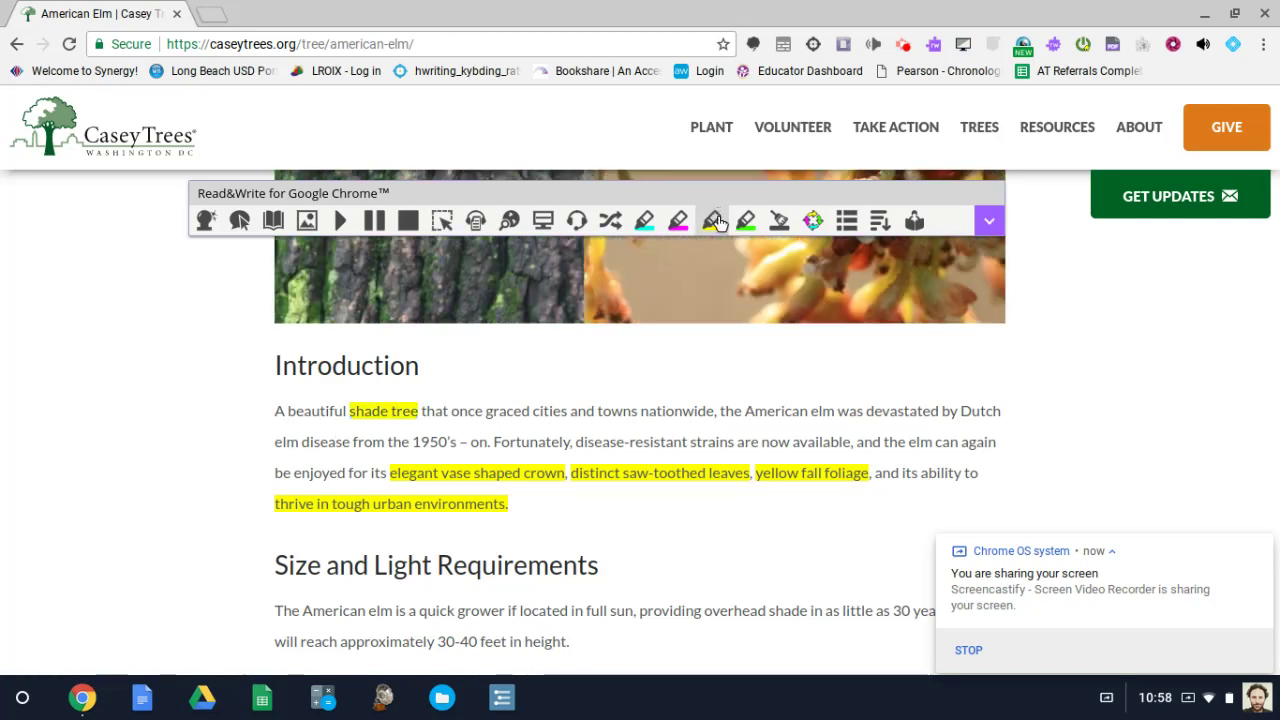
Collect the highlights in all four colors into a new document, sorted by position
{"action": "left_click", "coordinate": [813, 221]}
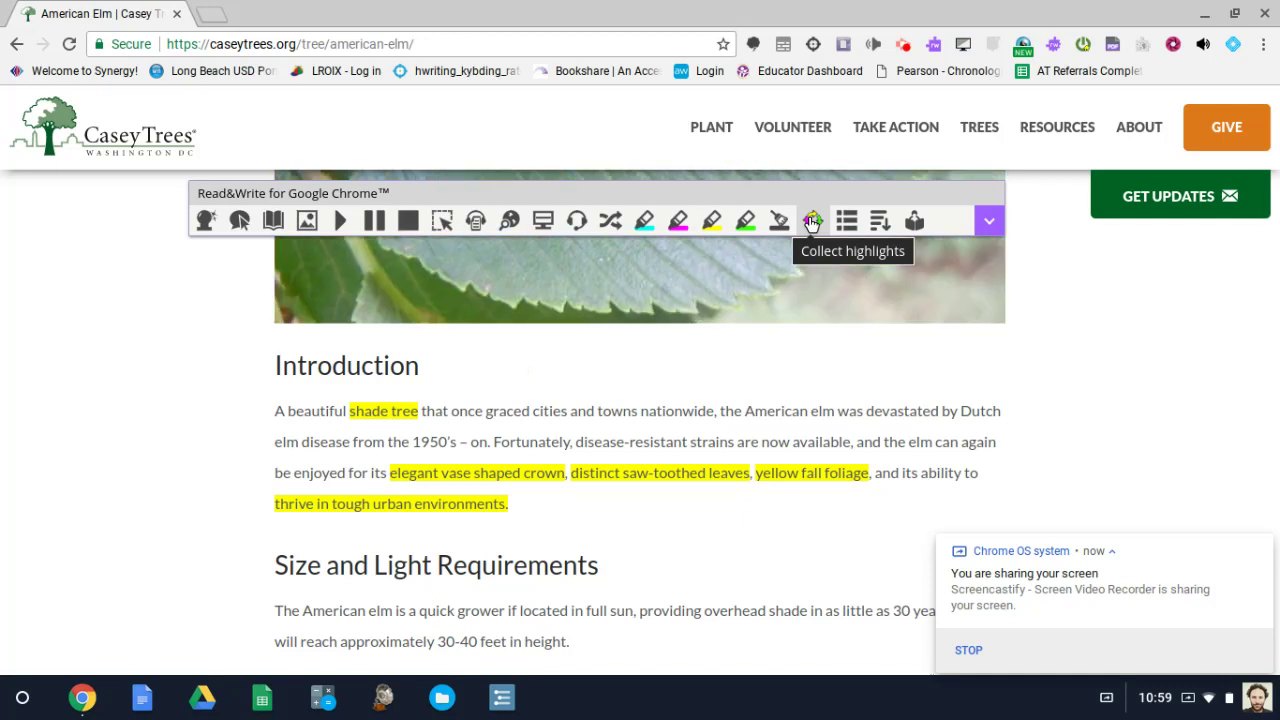
{"action": "left_click", "coordinate": [811, 220]}
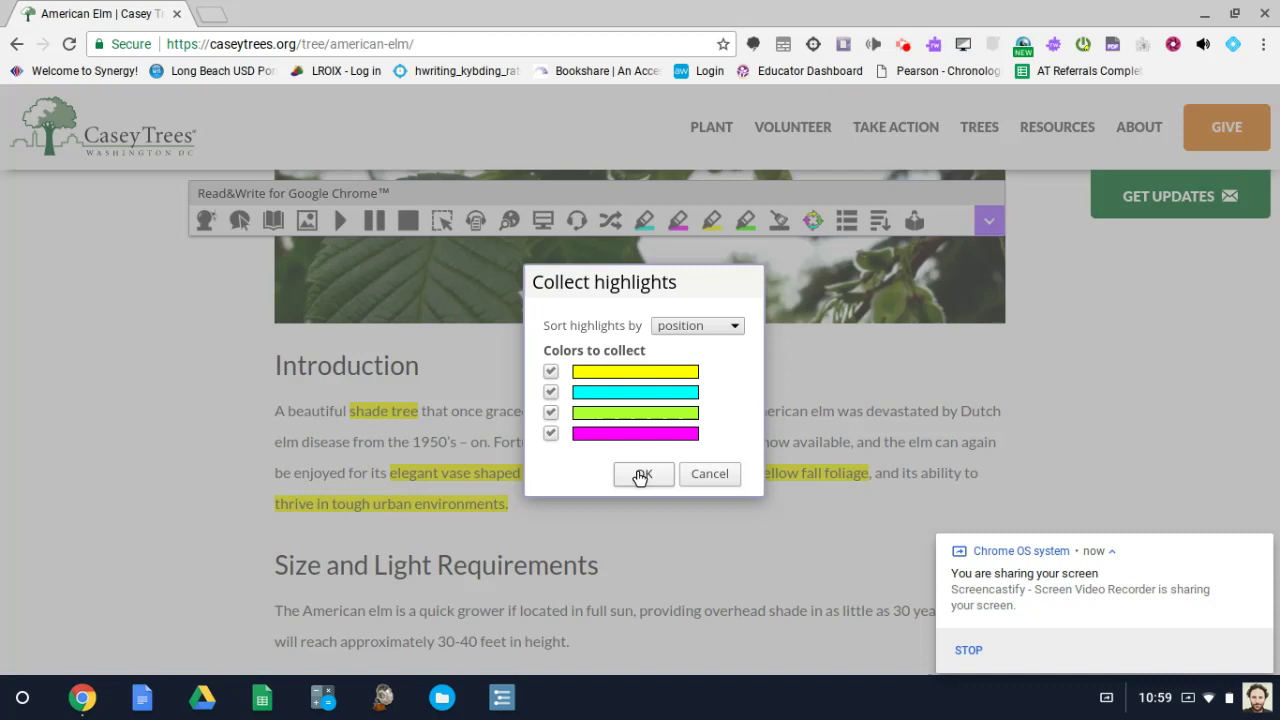
{"action": "left_click", "coordinate": [732, 326]}
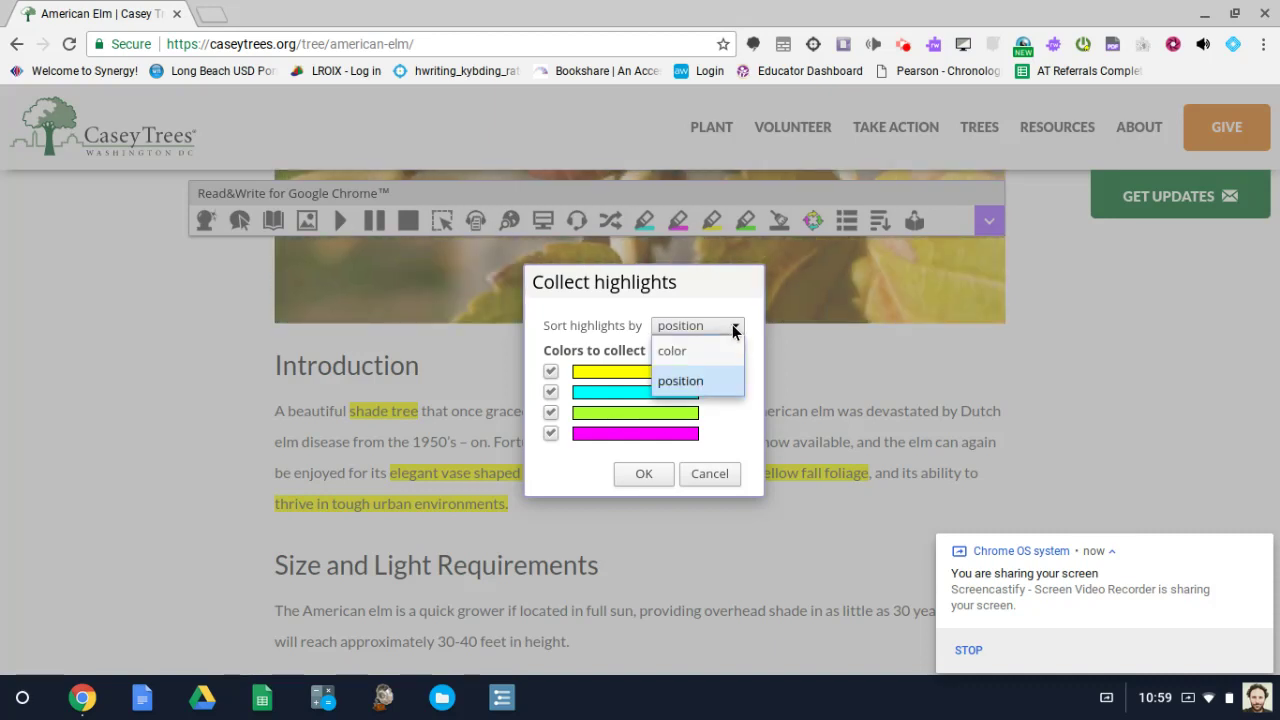
{"action": "left_click", "coordinate": [697, 382]}
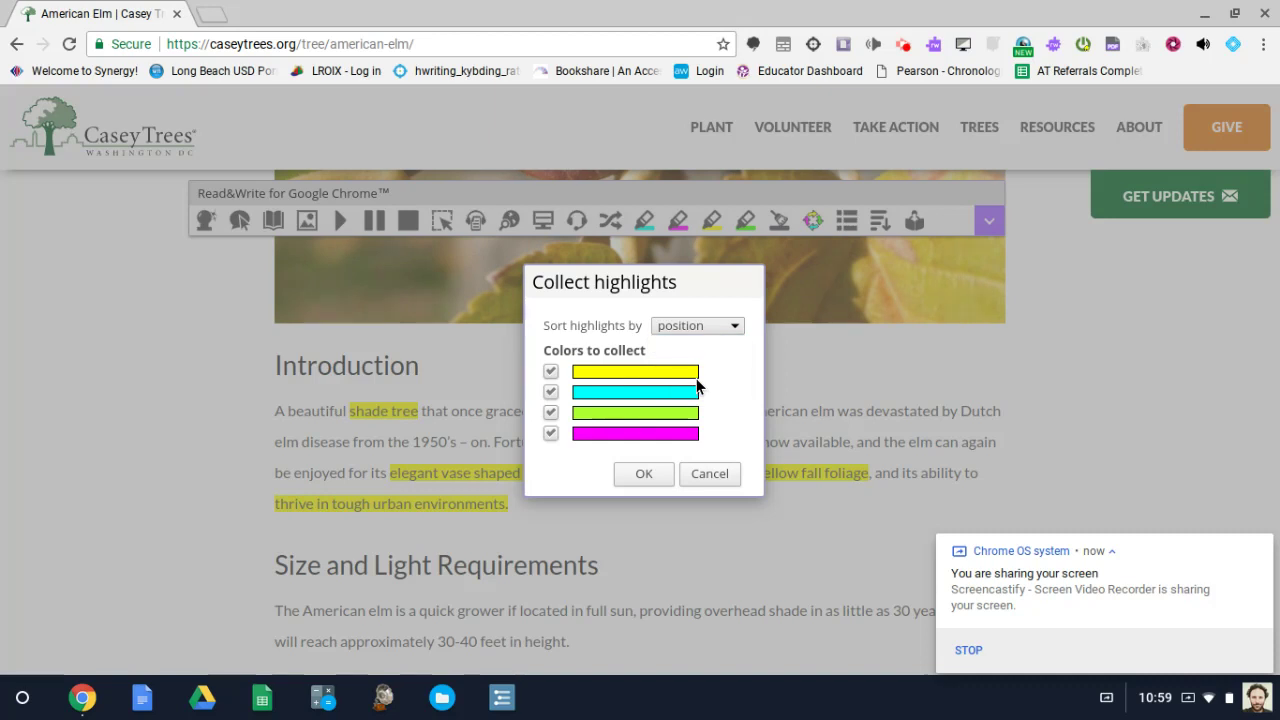
{"action": "left_click", "coordinate": [645, 472]}
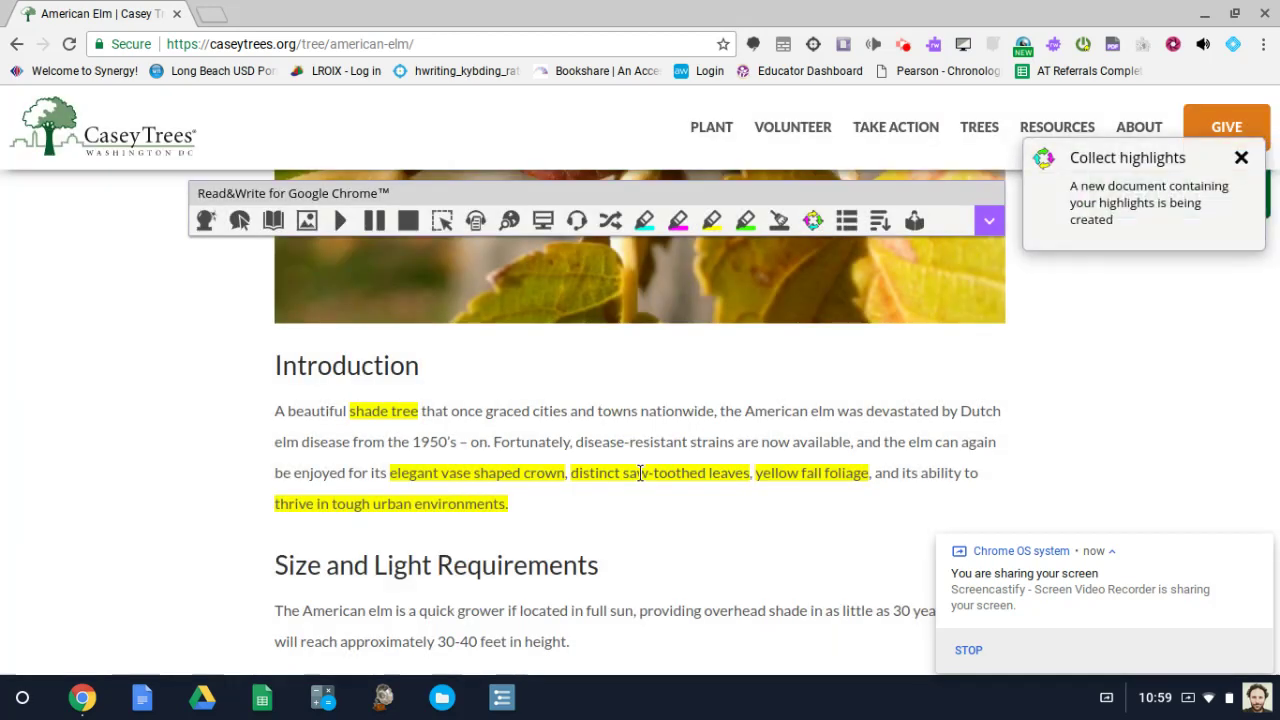